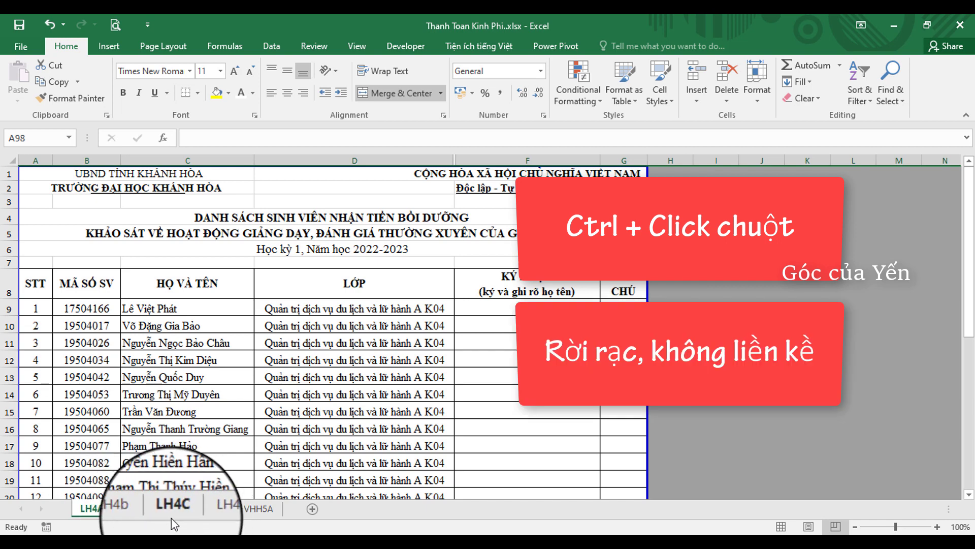
Step: Add LH4C and VHH5A to a group with LH4A, then bring up the grouped tabs' context menu
{"action": "left_click", "coordinate": [167, 508], "text": "ctrl"}
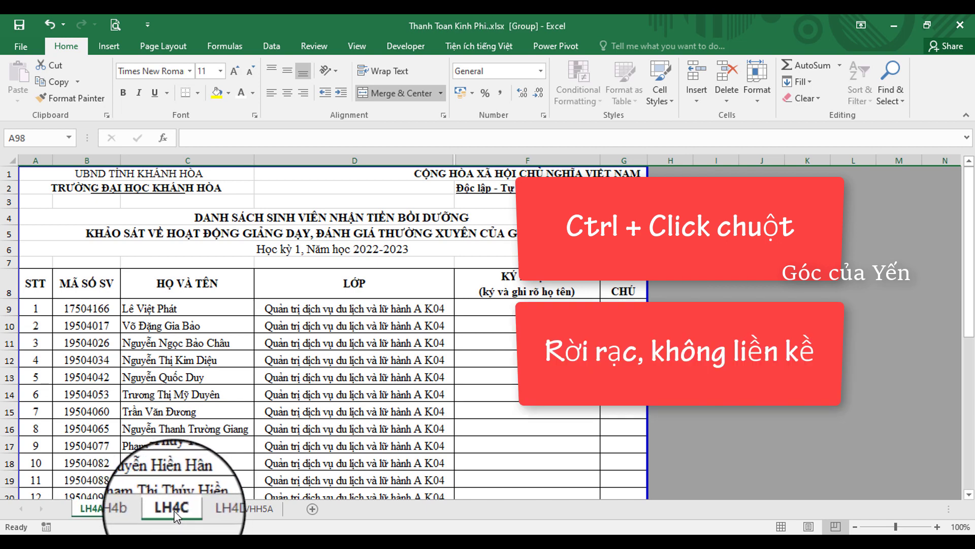
{"action": "left_click", "coordinate": [261, 508], "text": "ctrl"}
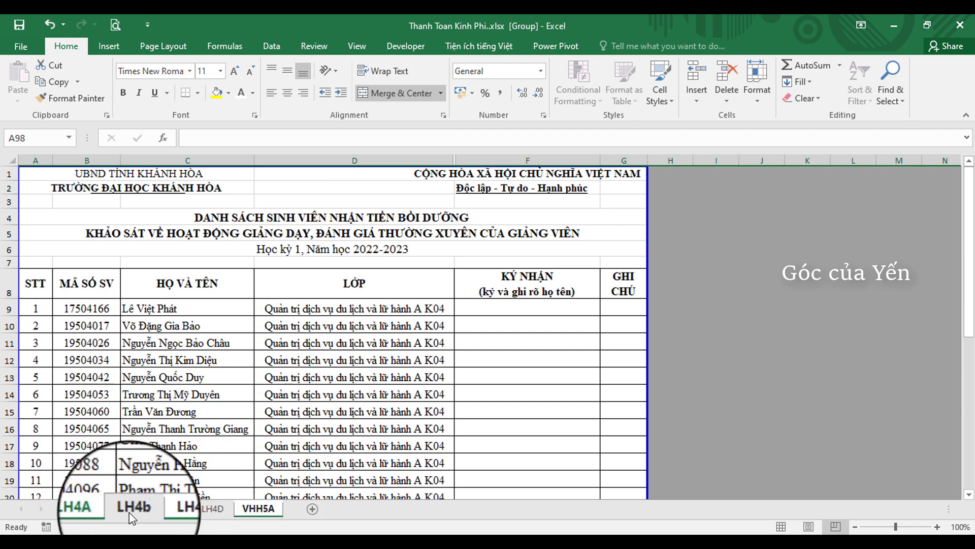
{"action": "right_click", "coordinate": [173, 508]}
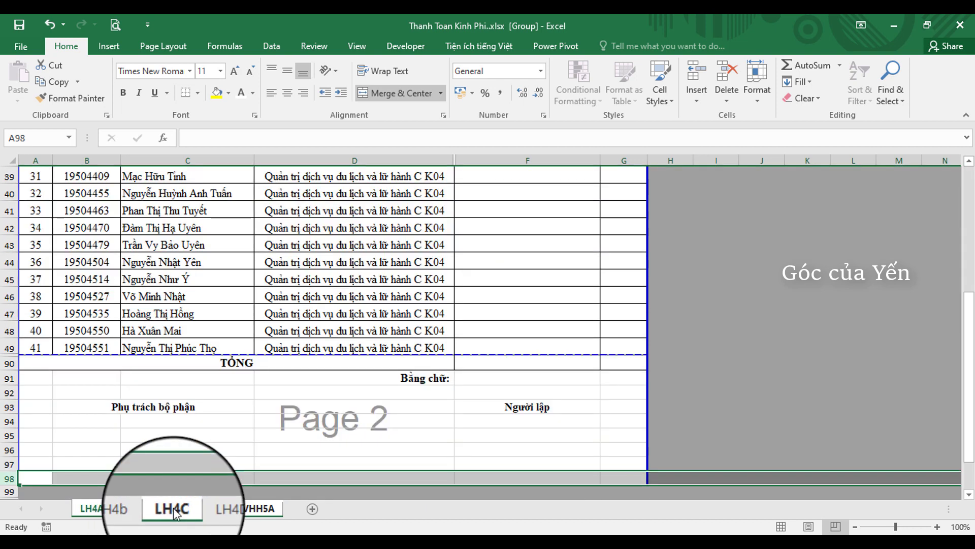
Step: Ungroup LH4A, LH4C and VHH5A, then group the adjacent sheets LH4A through LH4D
{"action": "left_click", "coordinate": [220, 498]}
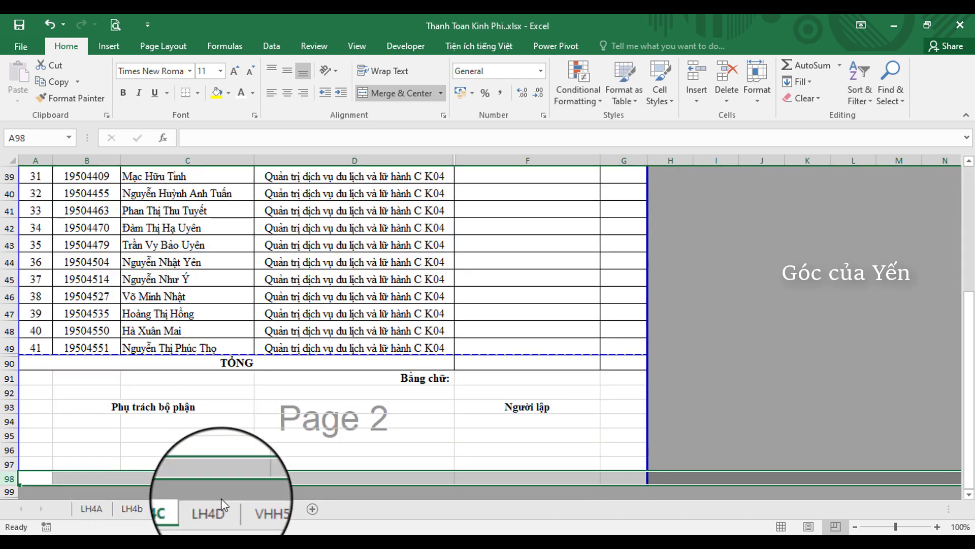
{"action": "left_click", "coordinate": [89, 510]}
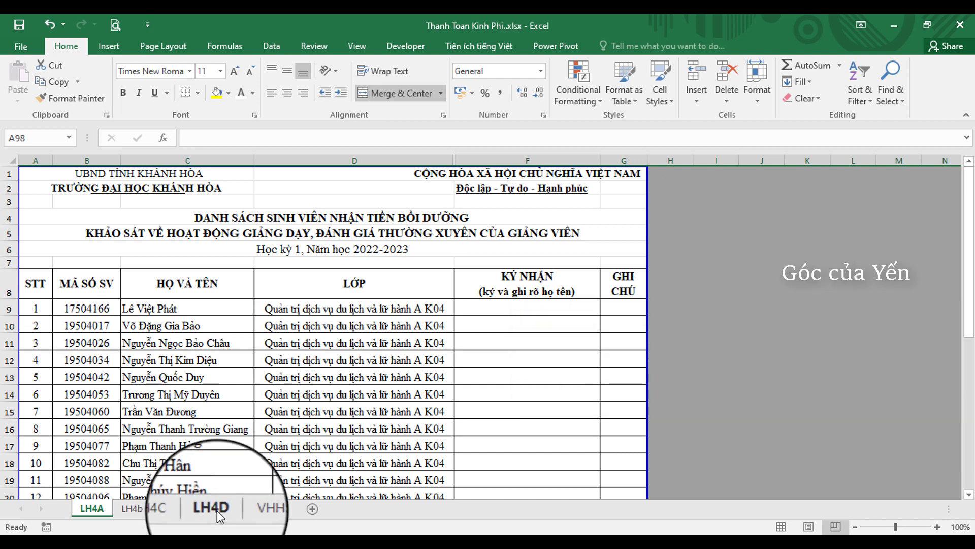
{"action": "left_click", "coordinate": [218, 510], "text": "shift"}
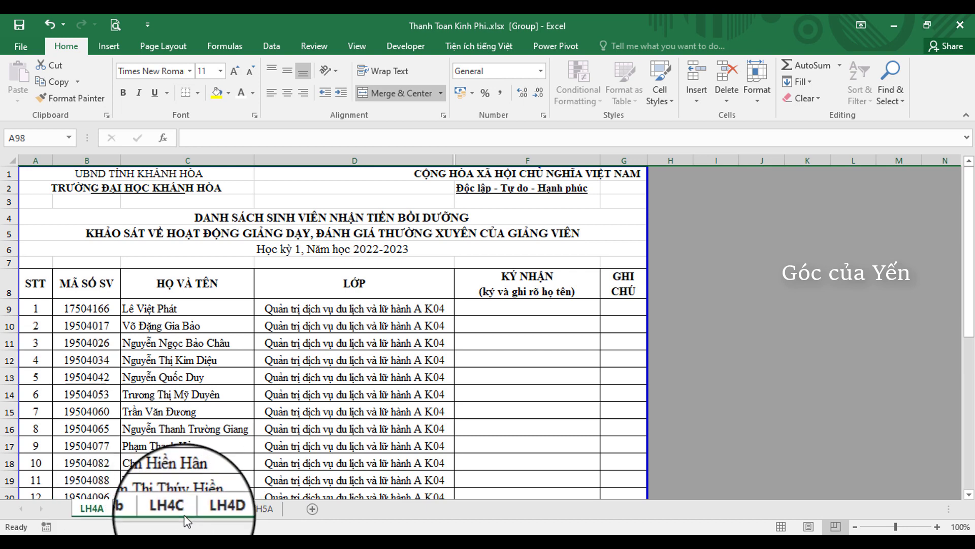
{"action": "left_click", "coordinate": [28, 52]}
Step: Show the print preview of sheets LH4A–LH4D and page through its 7 pages
{"action": "left_click", "coordinate": [31, 222]}
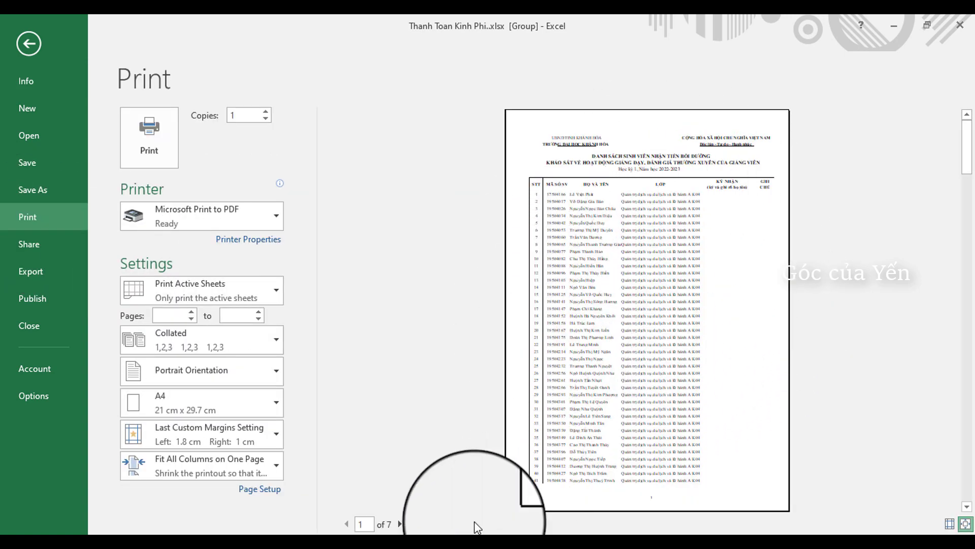
{"action": "left_click", "coordinate": [400, 525]}
{"action": "left_click", "coordinate": [400, 525]}
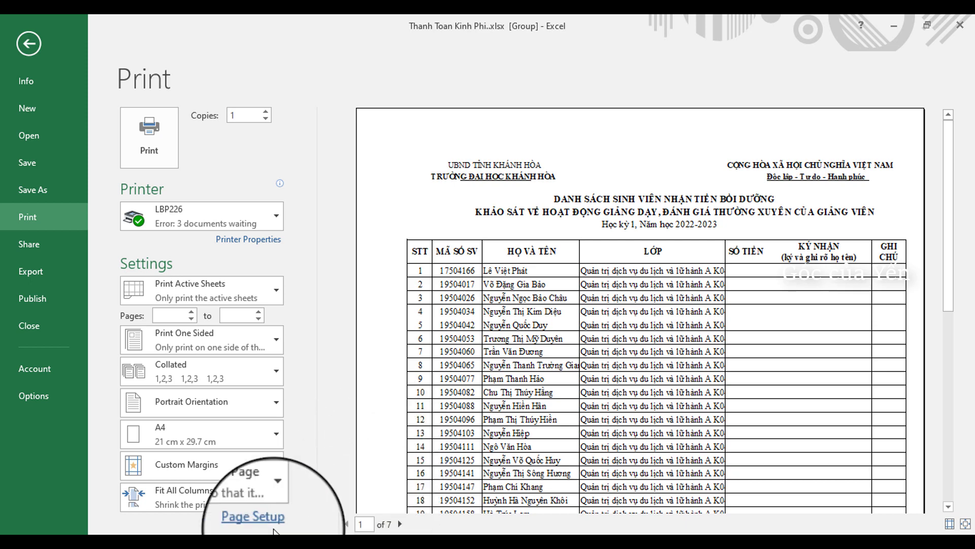
Step: In Page Setup, change First page number from Auto to 1
{"action": "left_click", "coordinate": [257, 521]}
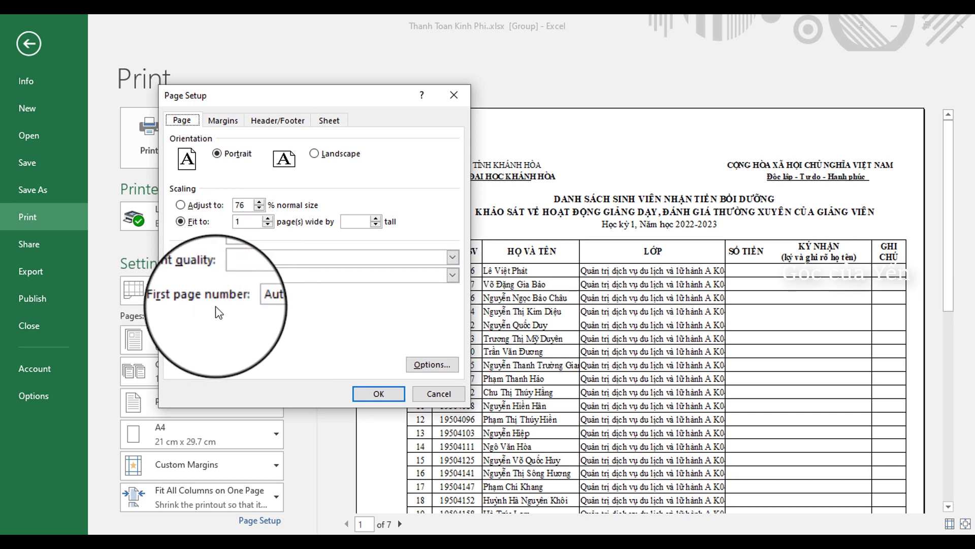
{"action": "double_click", "coordinate": [245, 299]}
{"action": "type", "text": "1"}
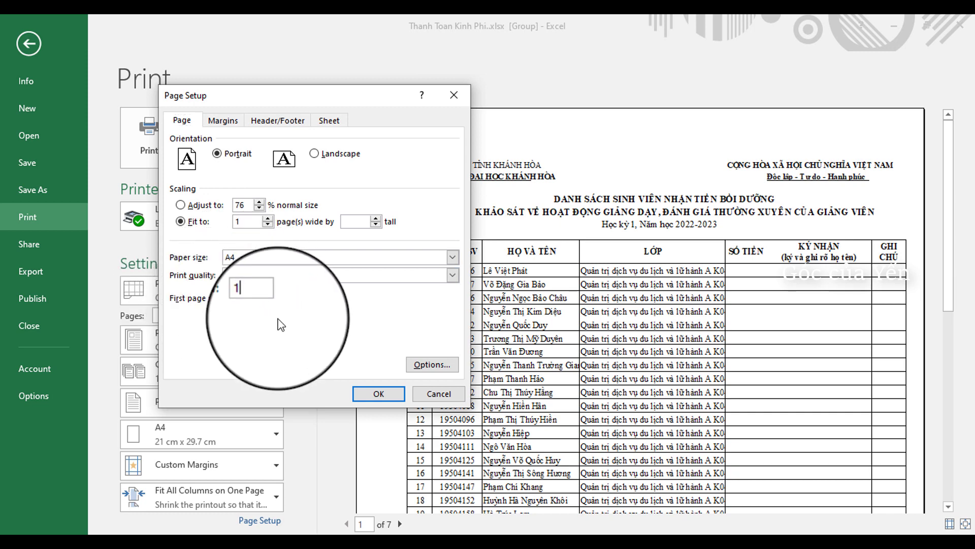
{"action": "left_click", "coordinate": [380, 392]}
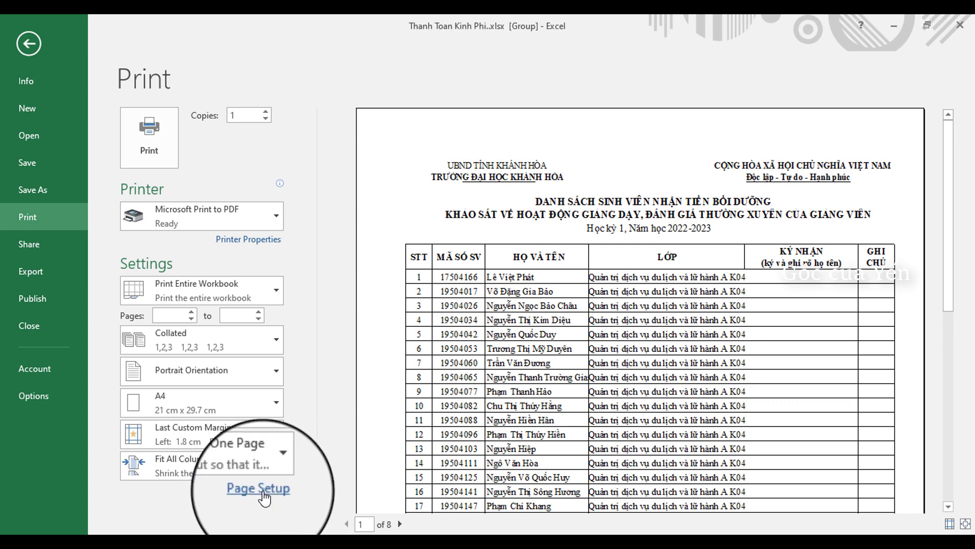
Step: Keep the page-number footer; set margins 1.9 top/bottom, 1.8 left, 1.5 right, centred horizontally
{"action": "left_click", "coordinate": [262, 489]}
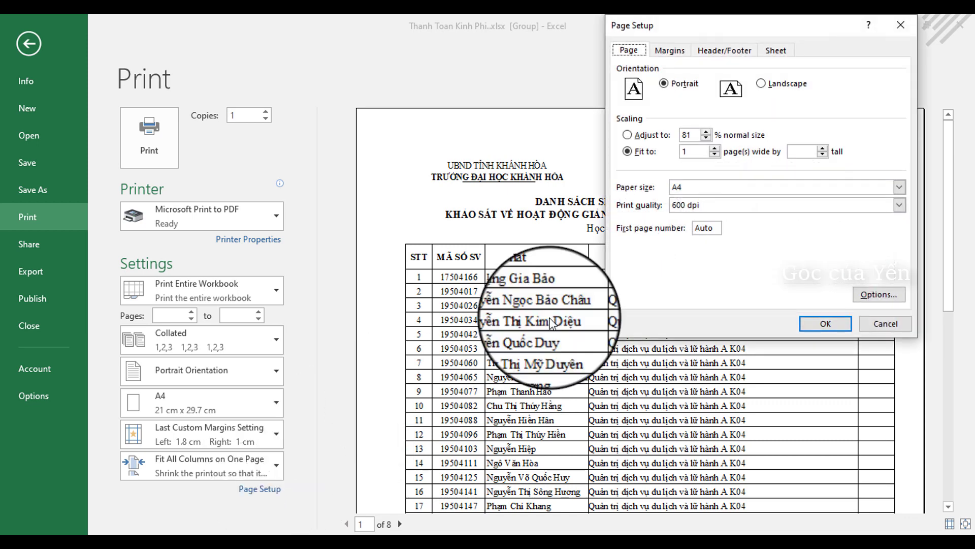
{"action": "left_click", "coordinate": [465, 98]}
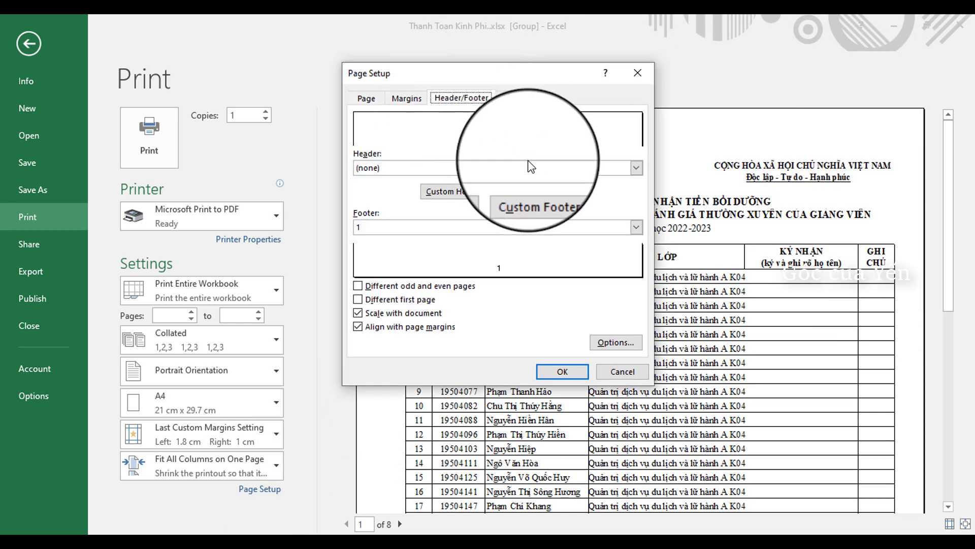
{"action": "left_click", "coordinate": [407, 98]}
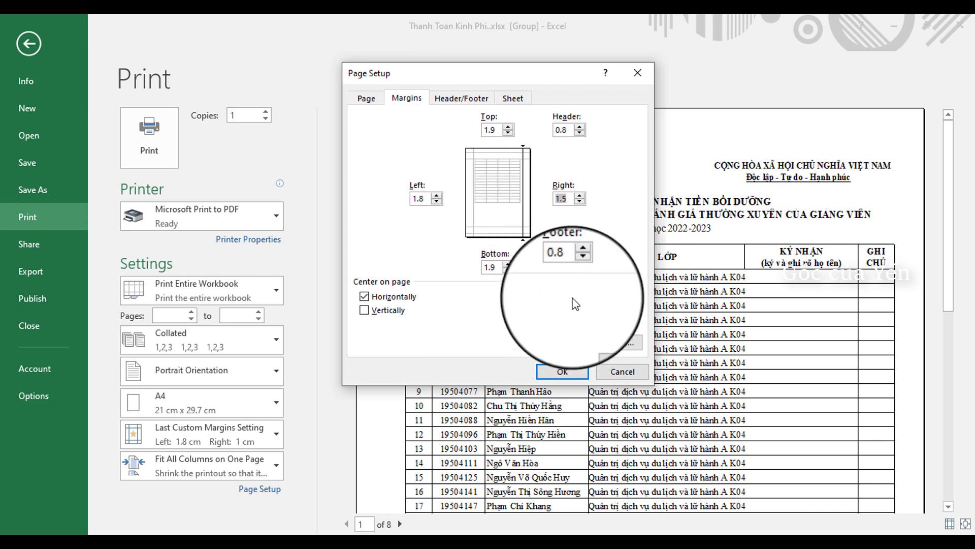
{"action": "left_click", "coordinate": [562, 372]}
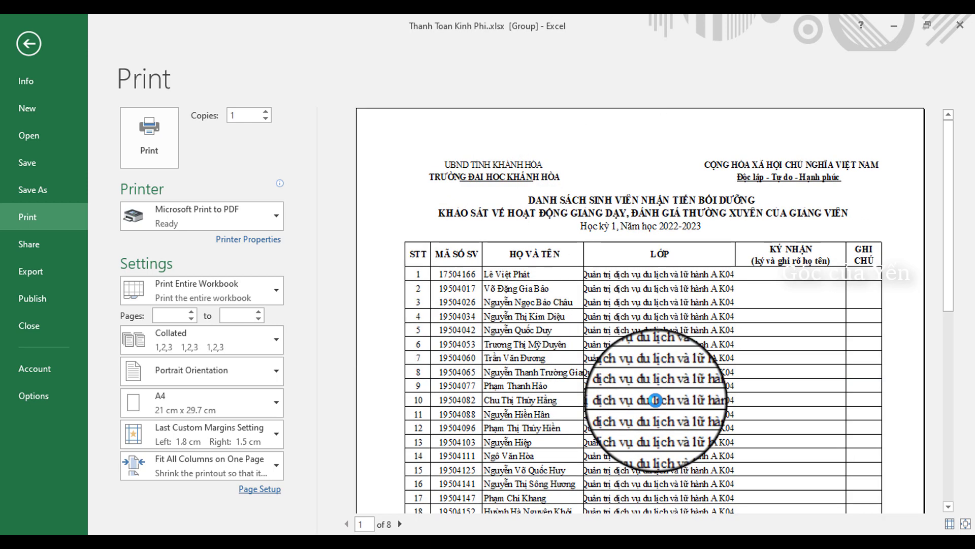
Step: Exit the print view and ungroup the sheets from the LH4A tab
{"action": "key", "text": "Escape"}
{"action": "right_click", "coordinate": [97, 510]}
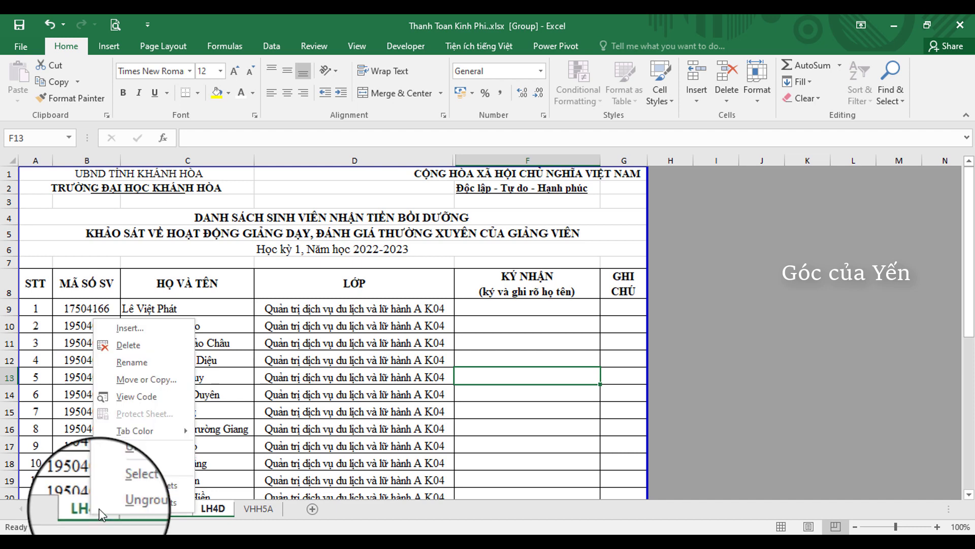
{"action": "left_click", "coordinate": [128, 500]}
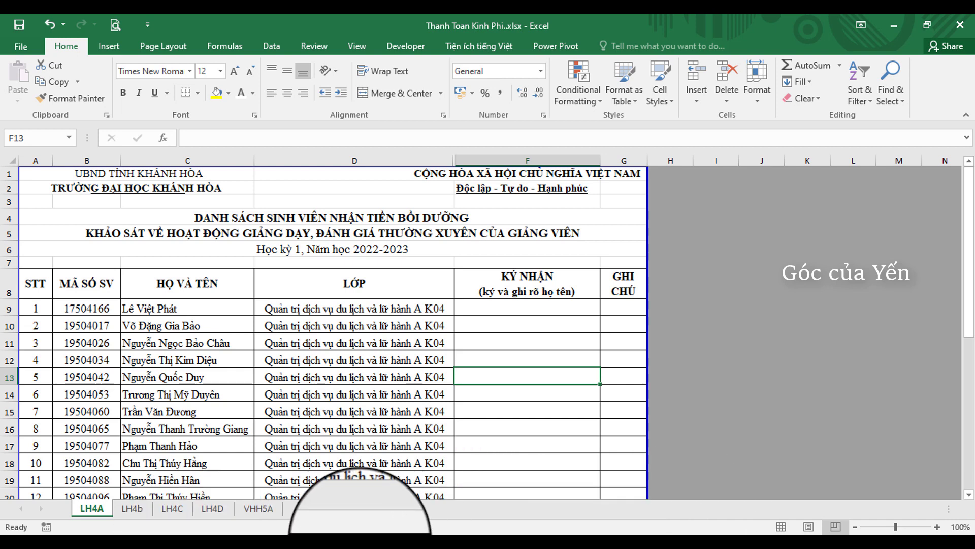
Step: Change the print setting from Print Active Sheets to Print Entire Workbook
{"action": "left_click", "coordinate": [19, 51]}
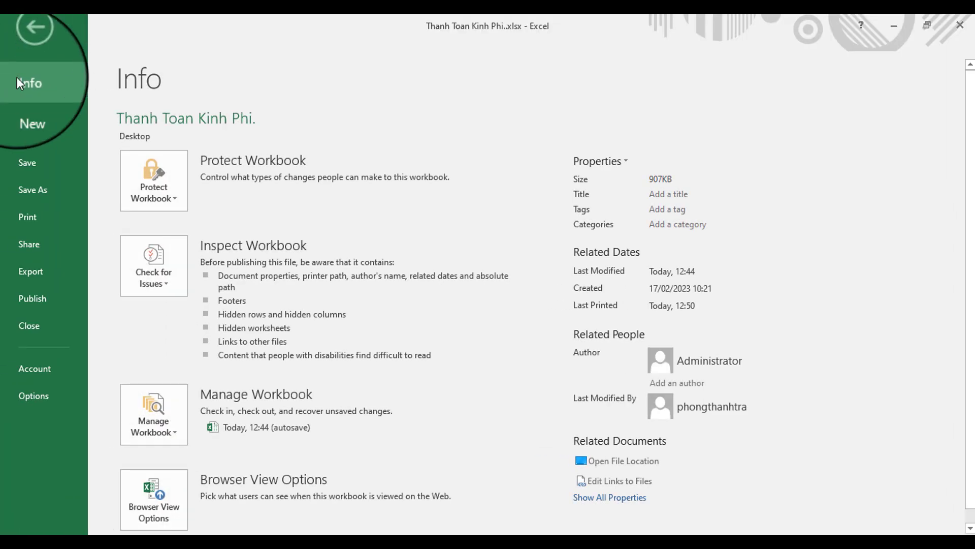
{"action": "left_click", "coordinate": [29, 219]}
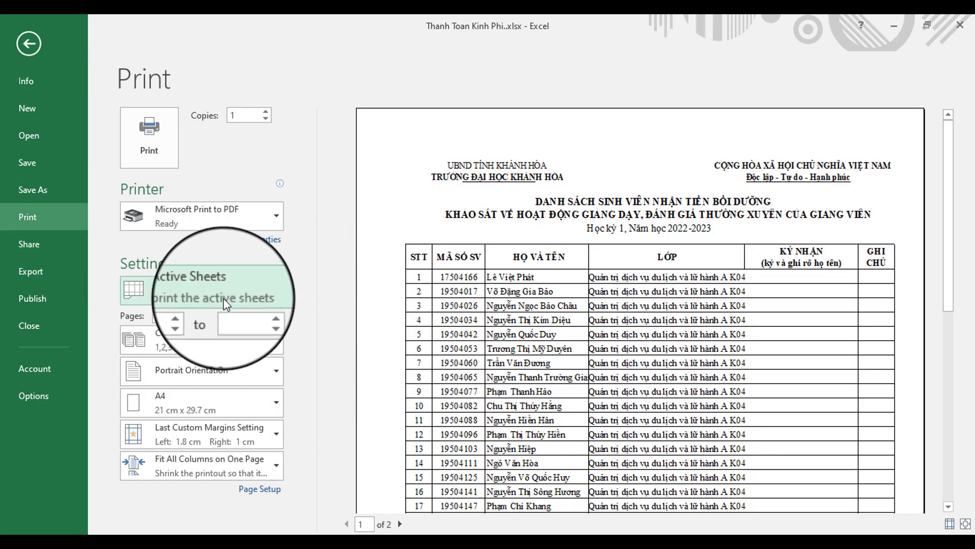
{"action": "left_click", "coordinate": [227, 291]}
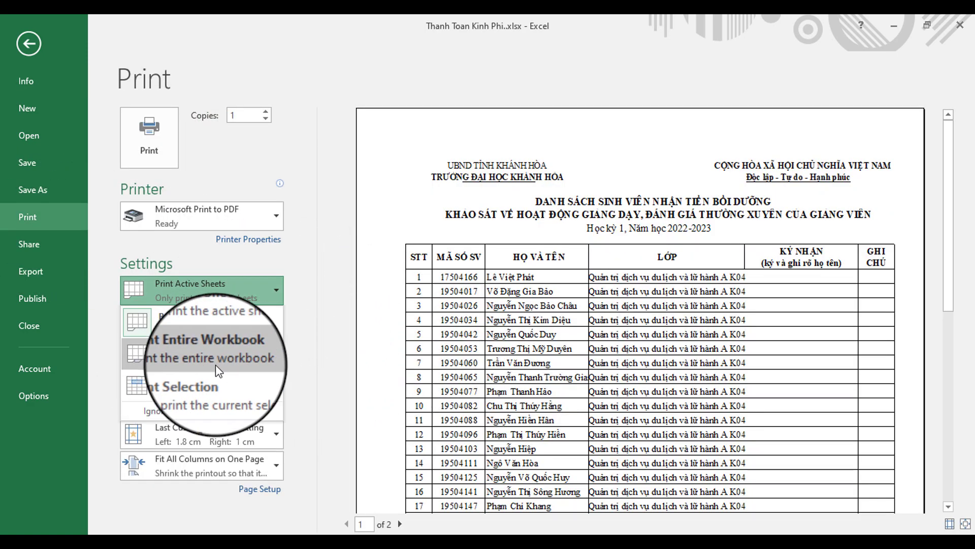
{"action": "left_click", "coordinate": [183, 357]}
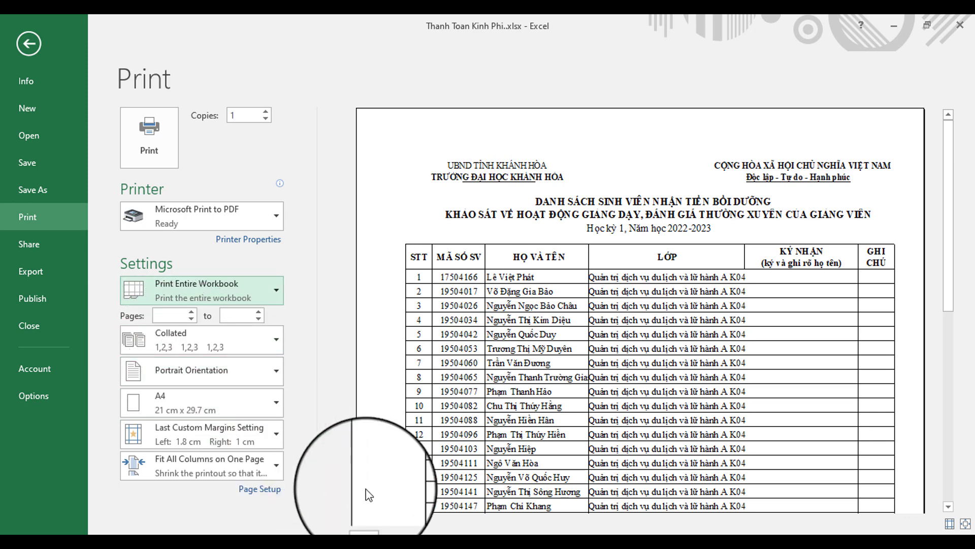